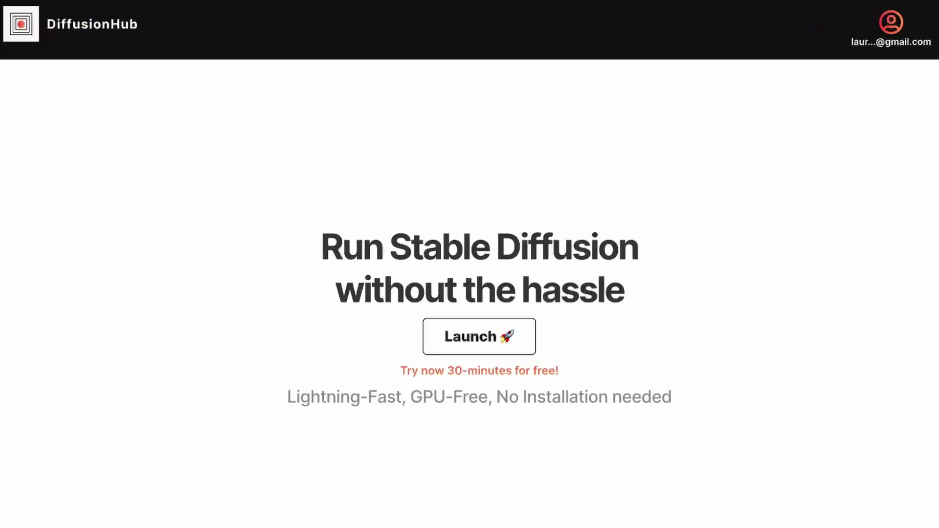
# Start a Faster-plan GPU session and pick realvisxlV10_v10VAE from the checkpoint list.
pyautogui.click(509, 336)
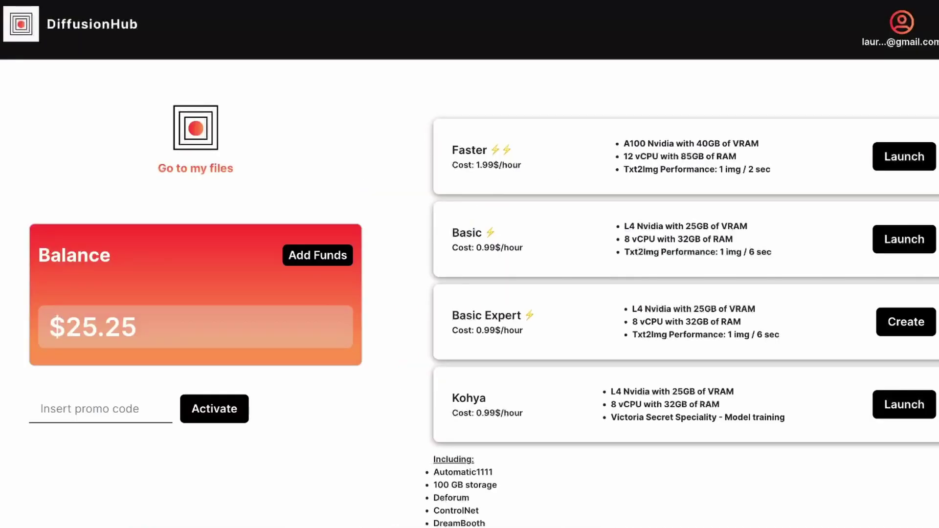
pyautogui.click(905, 161)
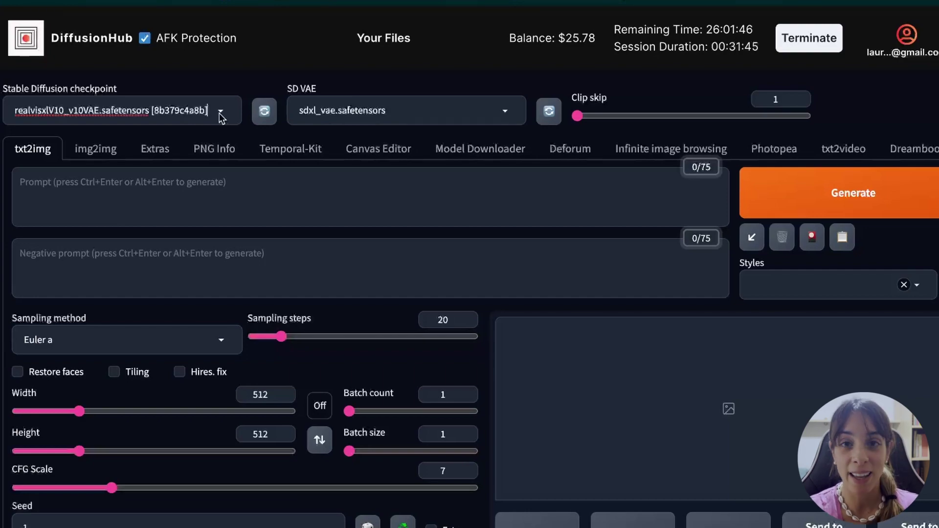
pyautogui.click(220, 112)
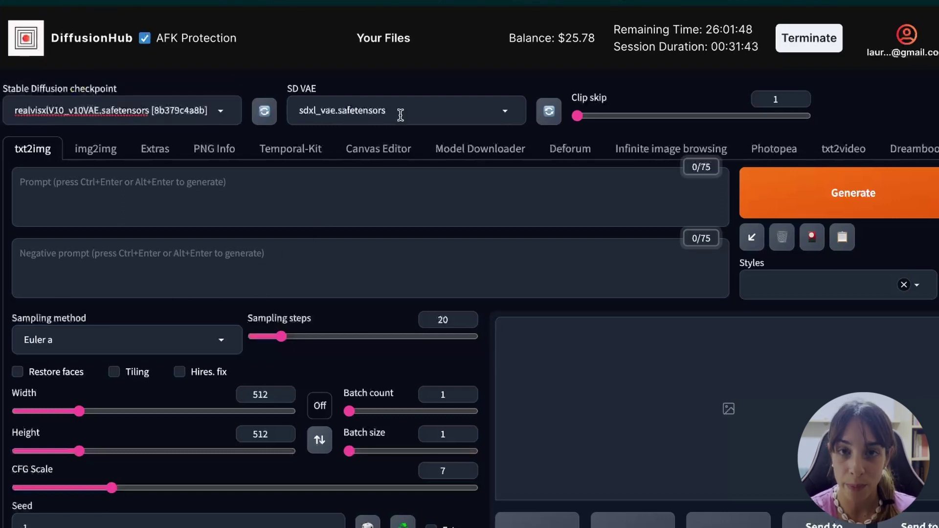
pyautogui.click(221, 115)
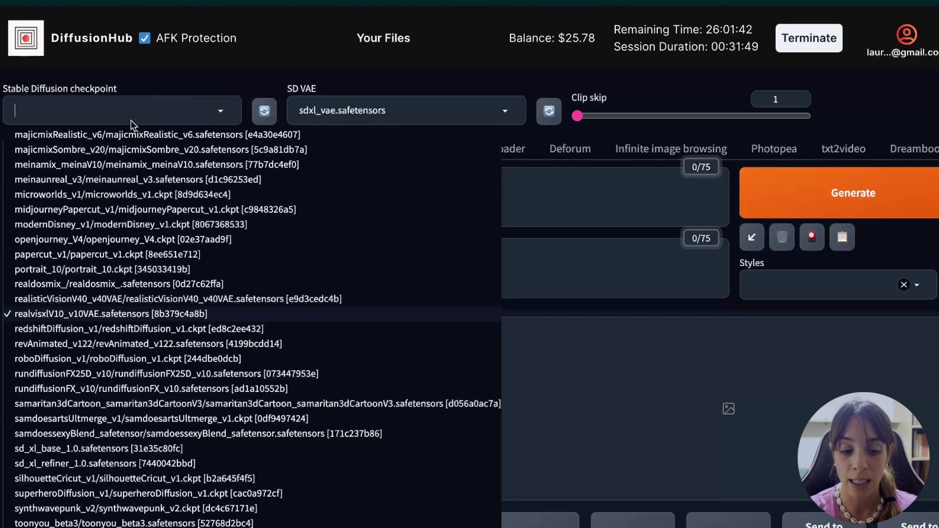
# Keep realvisxlV10_v10VAE as the checkpoint and change SD VAE from sdxl_vae.safetensors to Automatic.
pyautogui.click(162, 88)
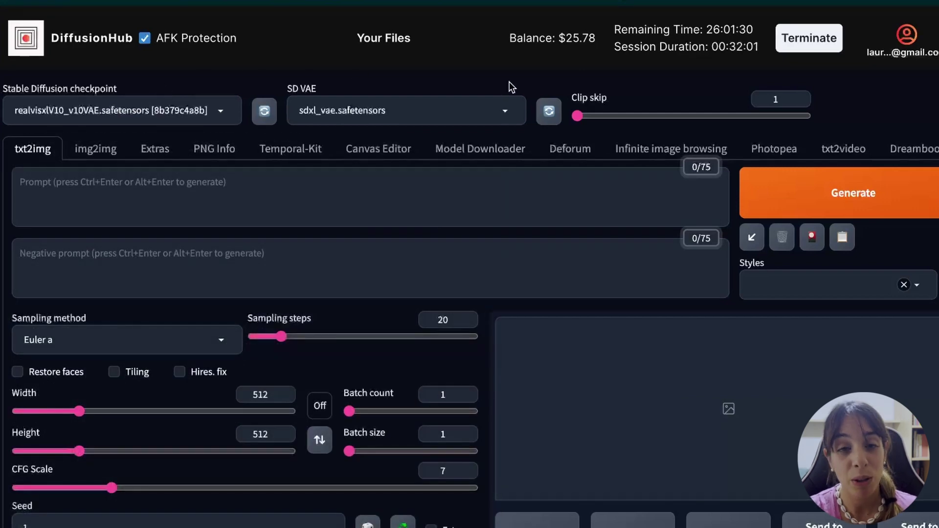
pyautogui.click(505, 114)
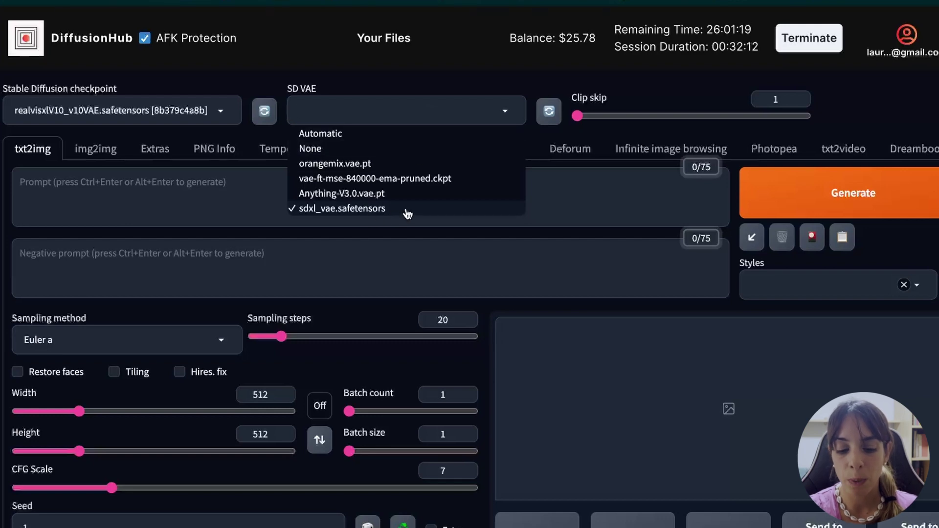
pyautogui.click(356, 134)
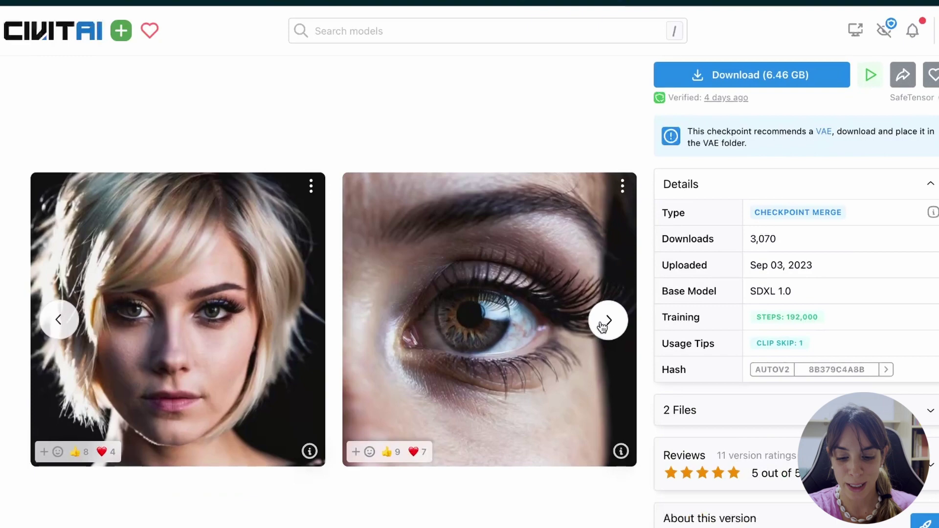
# Copy the Civitai eye close-up example's generation data and paste it into the prompt box.
pyautogui.click(605, 321)
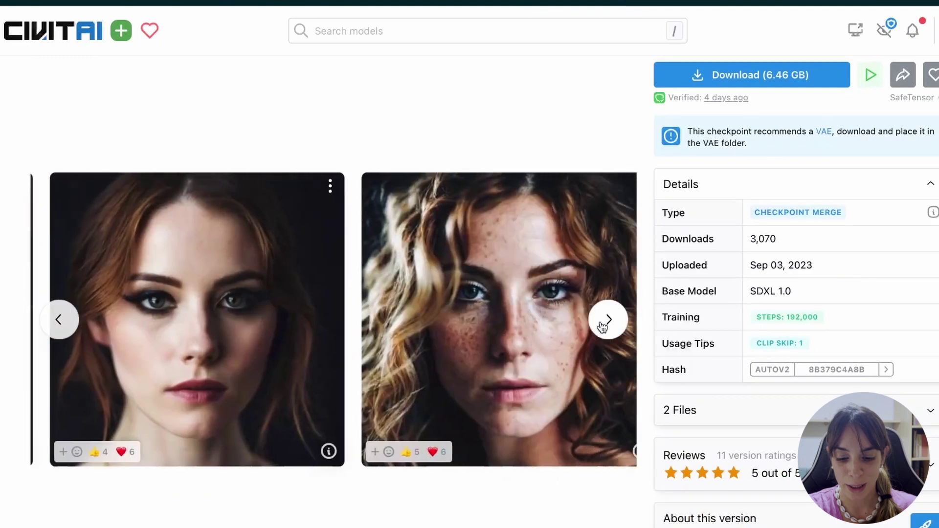
pyautogui.click(602, 325)
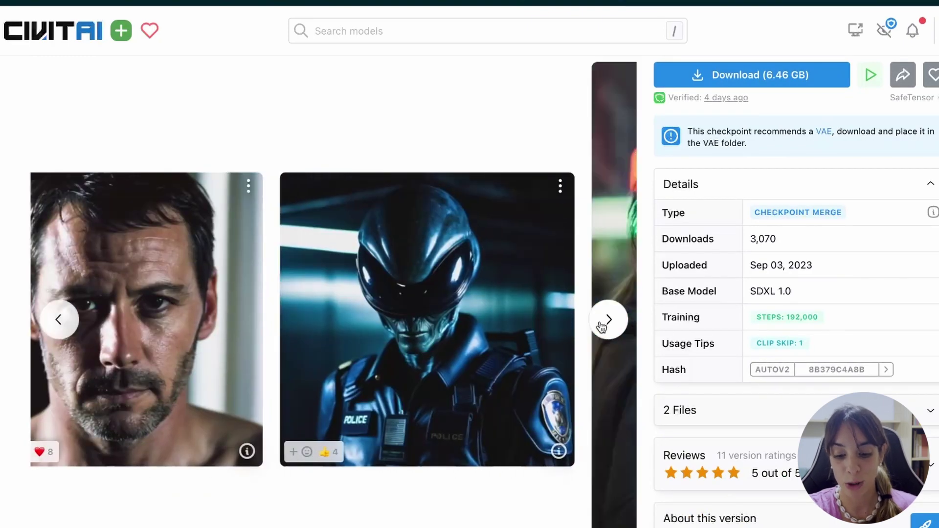
pyautogui.click(601, 327)
pyautogui.click(63, 319)
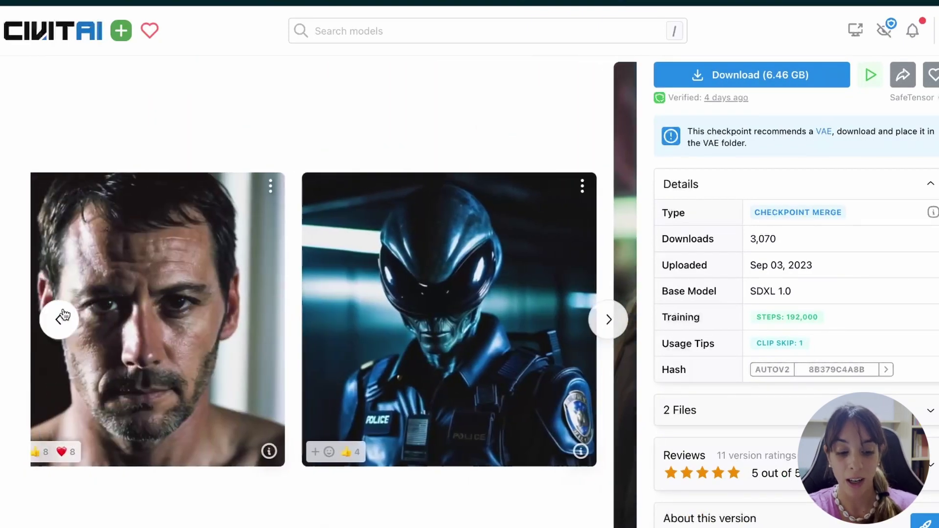
pyautogui.click(59, 319)
pyautogui.click(59, 319)
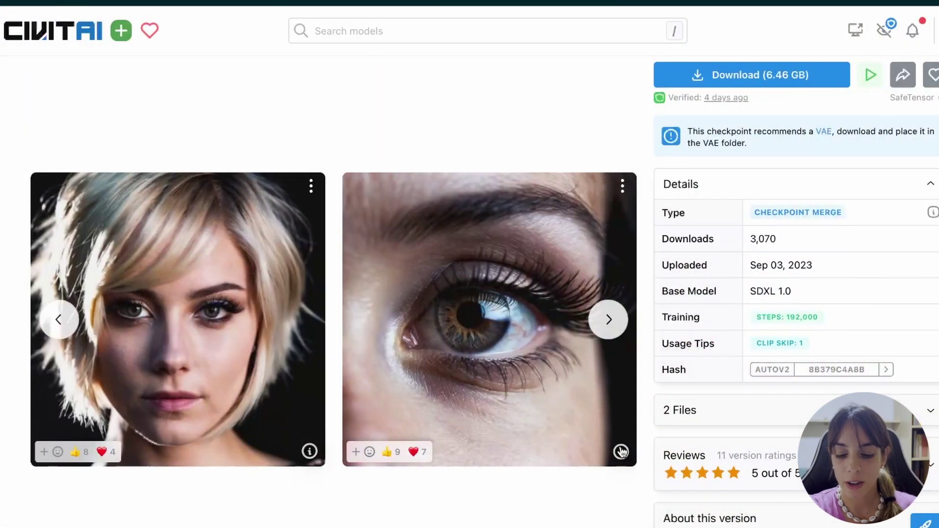
pyautogui.click(621, 451)
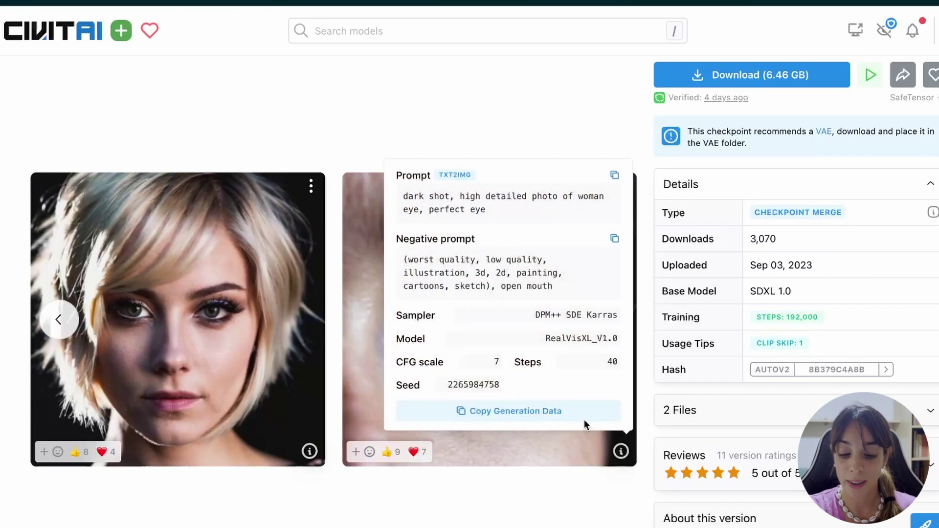
pyautogui.click(562, 414)
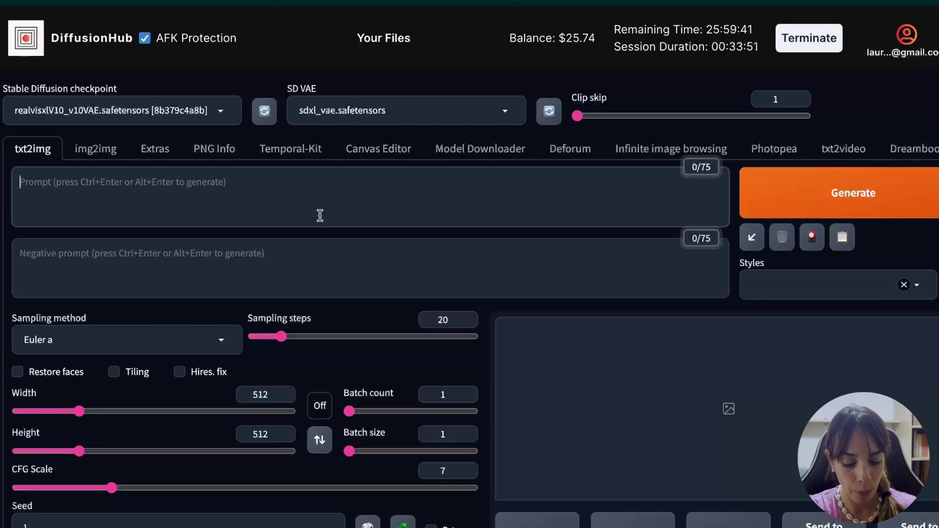
pyautogui.click(319, 213)
pyautogui.hotkey('ctrl', 'v')
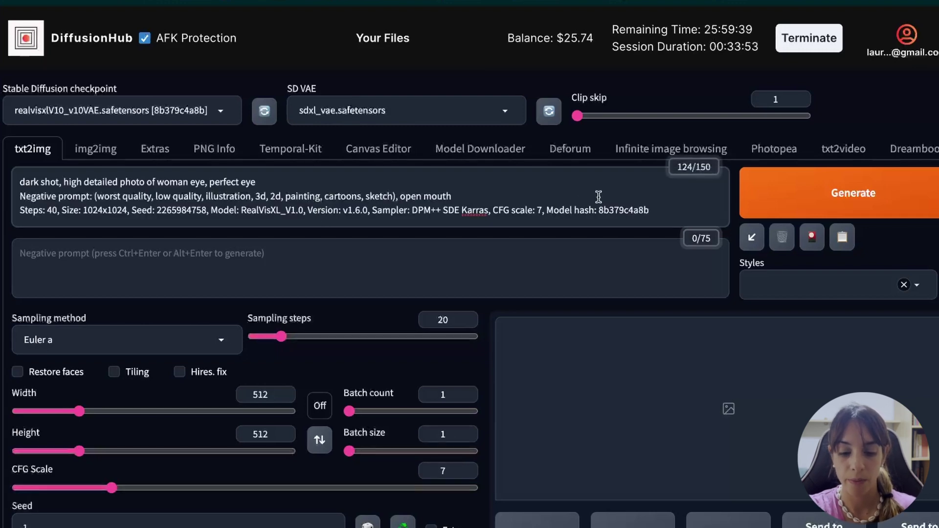
# Apply the pasted parameters: DPM++ SDE Karras, 40 steps, 1024×1024 and the eye image's seed.
pyautogui.click(755, 245)
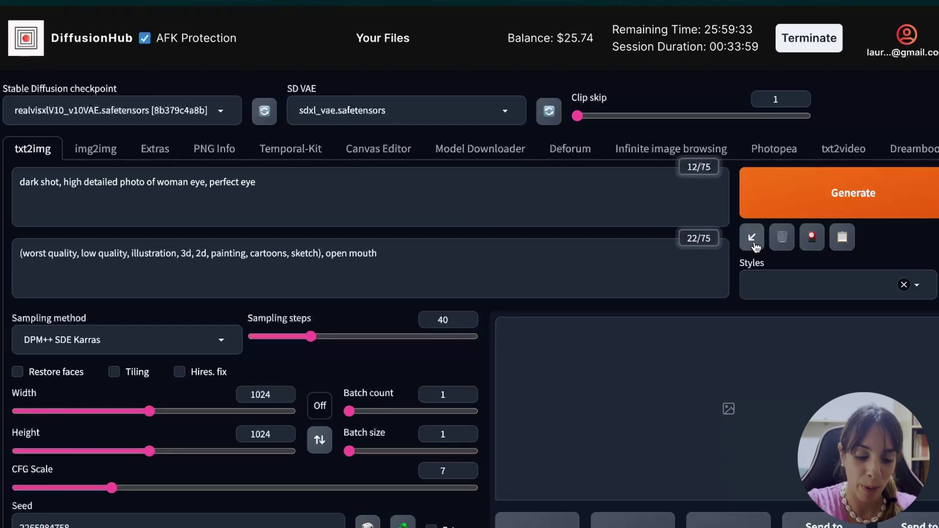
pyautogui.scroll(-2, 403, 285)
pyautogui.scroll(1, 404, 289)
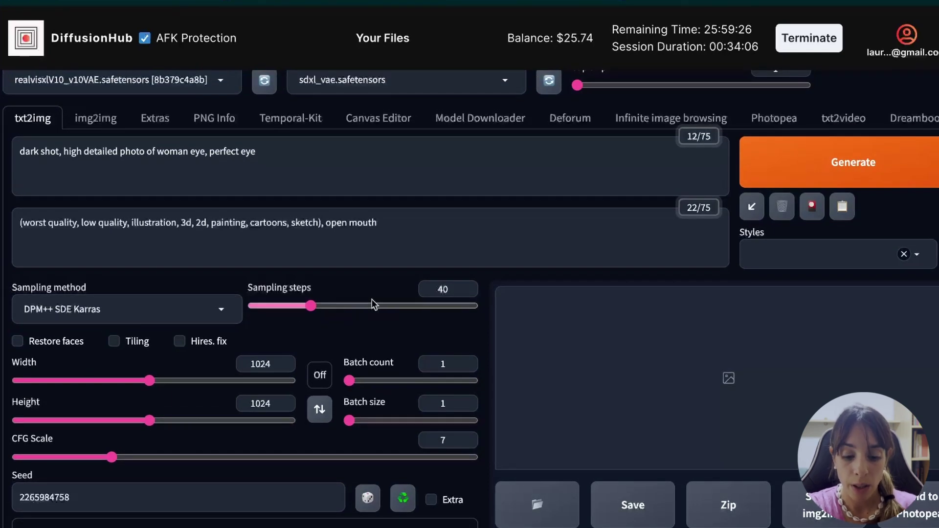
pyautogui.scroll(-1, 372, 301)
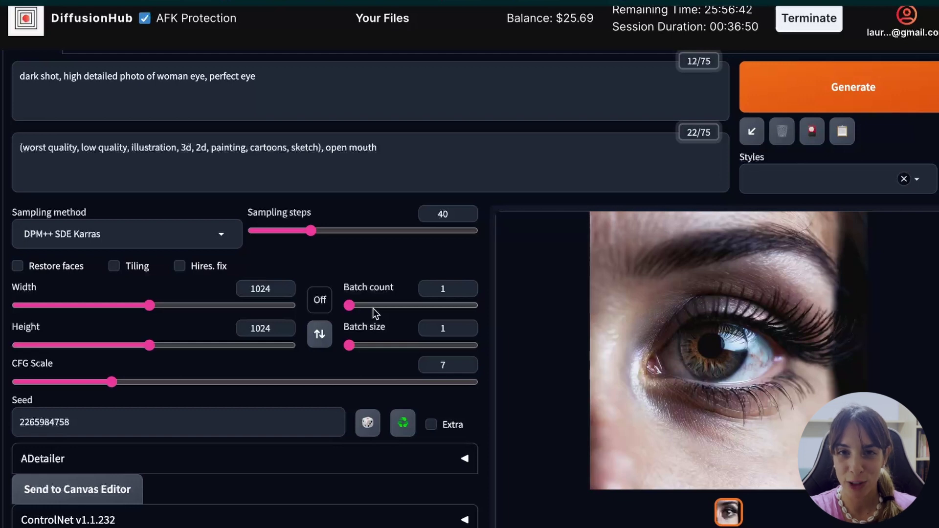
# Set a random seed (-1), raise batch count to 5, and generate the batch.
pyautogui.click(367, 424)
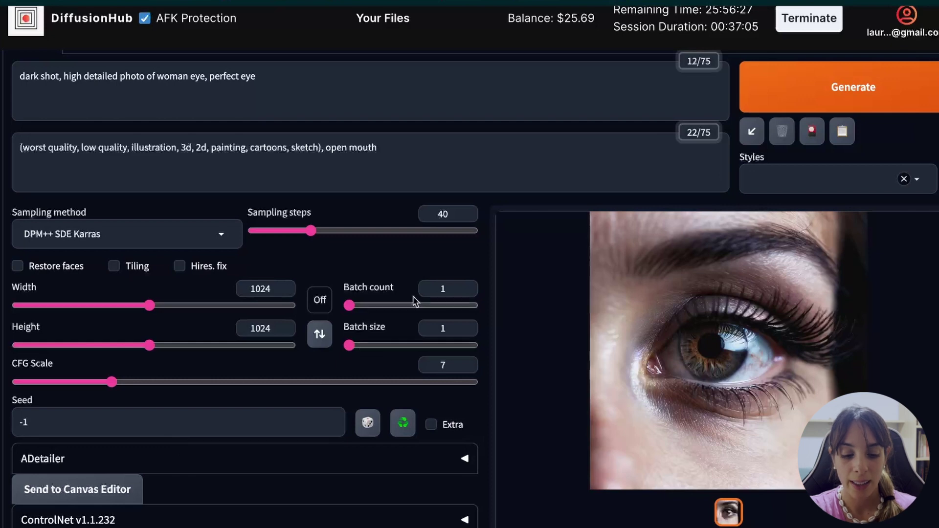
pyautogui.click(467, 289)
pyautogui.click(847, 100)
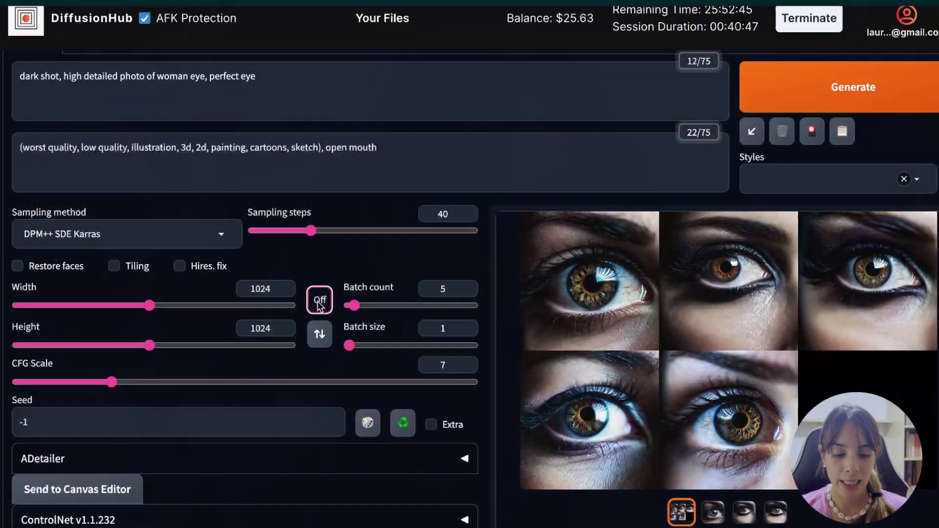
pyautogui.click(320, 302)
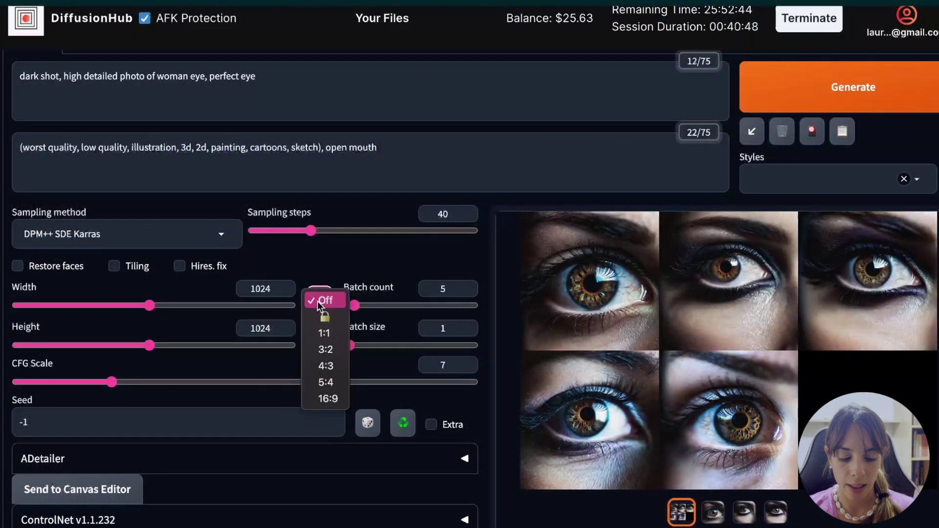
# Generate 16:9 eye images at 1024×576, then swap to 576×1024 portrait and regenerate.
pyautogui.click(328, 399)
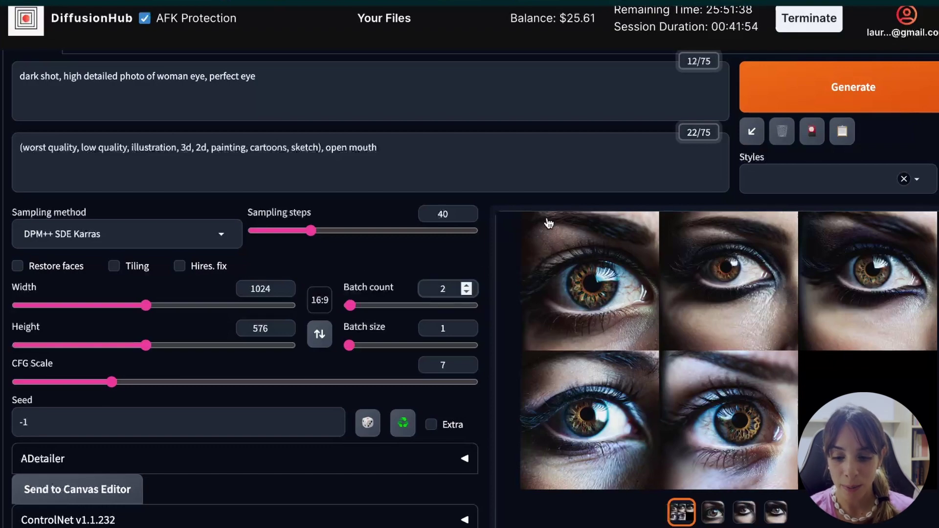
pyautogui.click(854, 90)
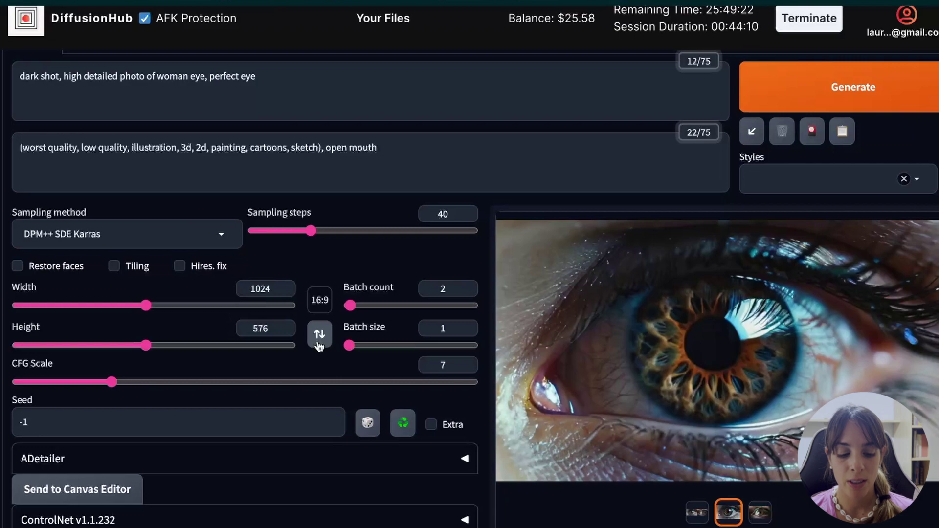
pyautogui.click(320, 334)
pyautogui.click(838, 88)
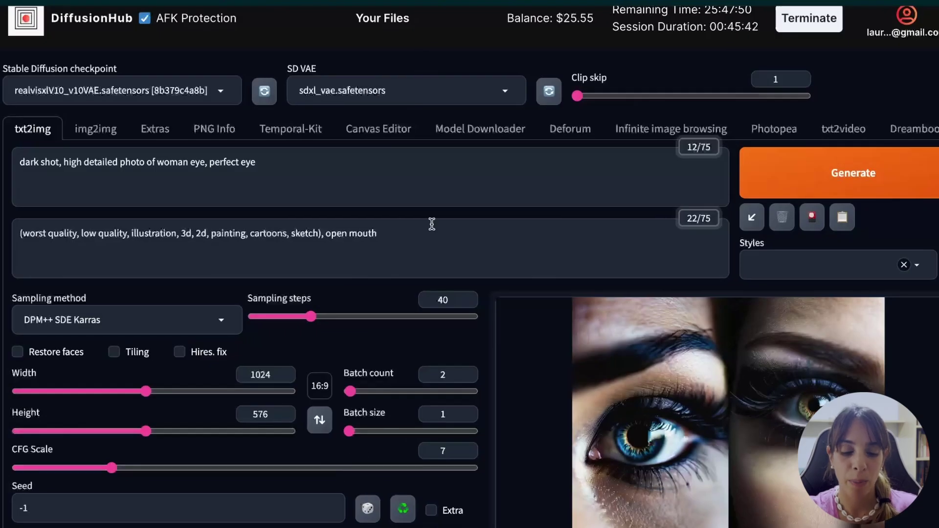
# Replace the eye prompt with the snowy city-center man prompt, generate, then swap to portrait.
pyautogui.click(226, 176)
pyautogui.hotkey('ctrl', 'a')
pyautogui.press('BackSpace')
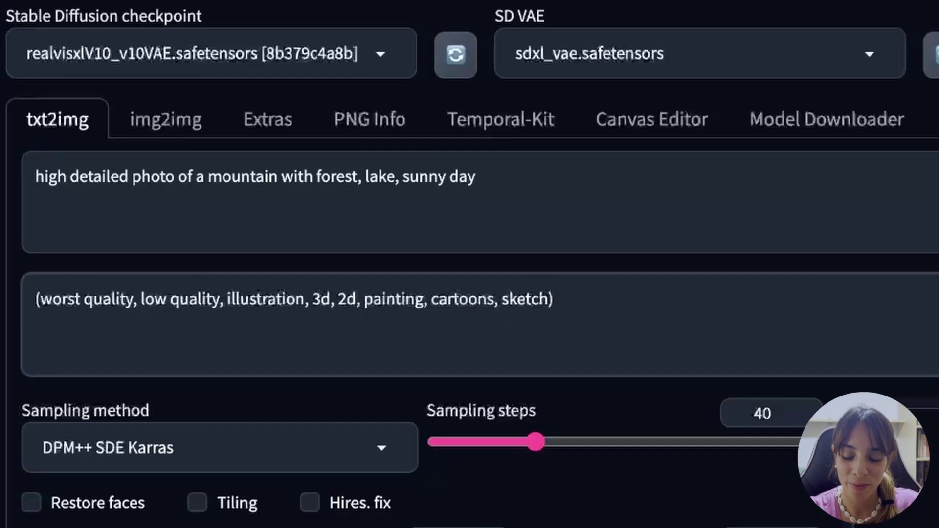
pyautogui.click(832, 169)
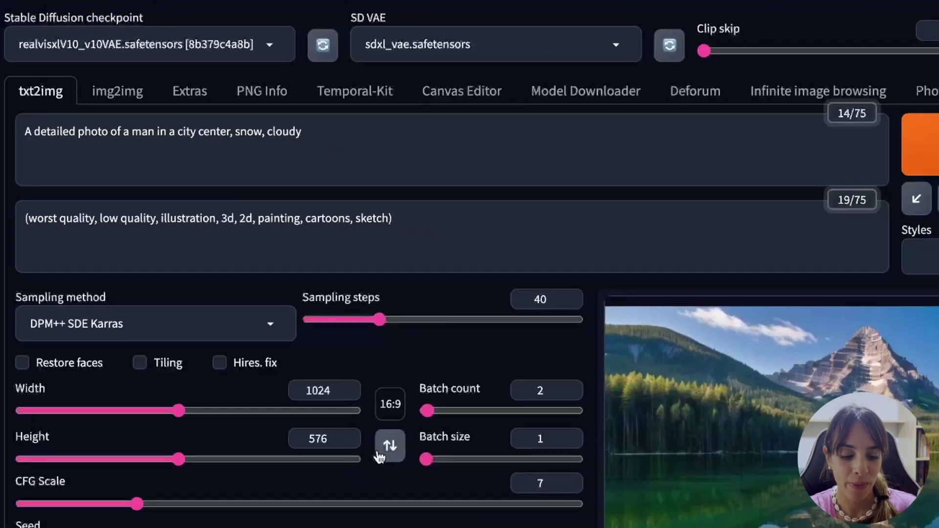
pyautogui.click(474, 527)
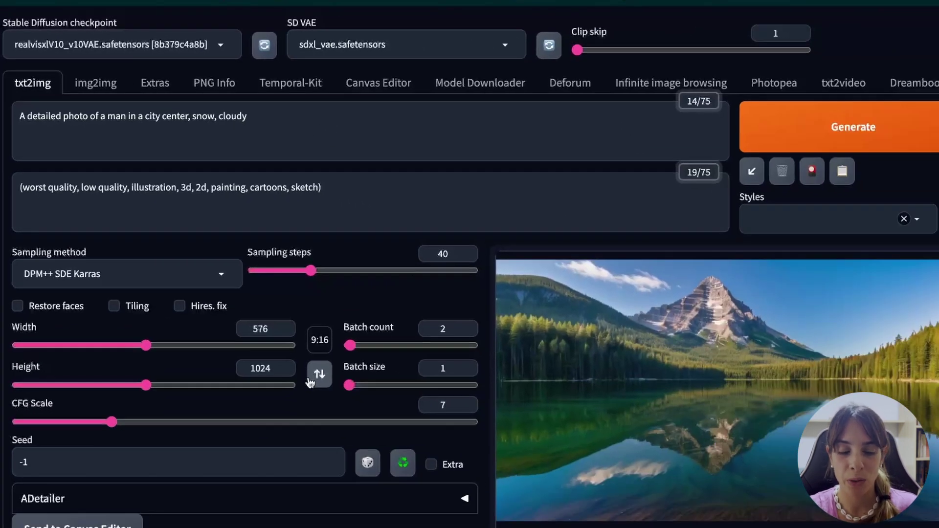
# Generate the 576×1024 portrait of the man walking in the snowy city center.
pyautogui.click(901, 128)
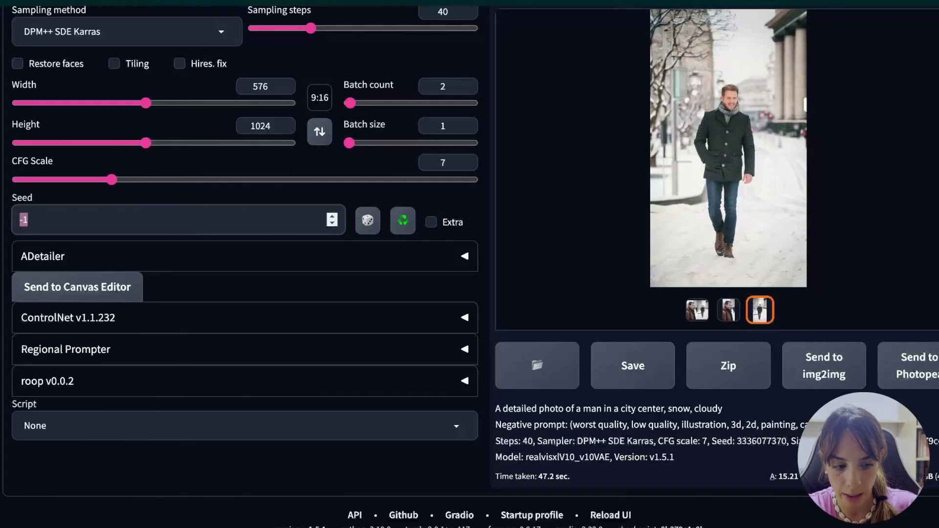
pyautogui.click(403, 220)
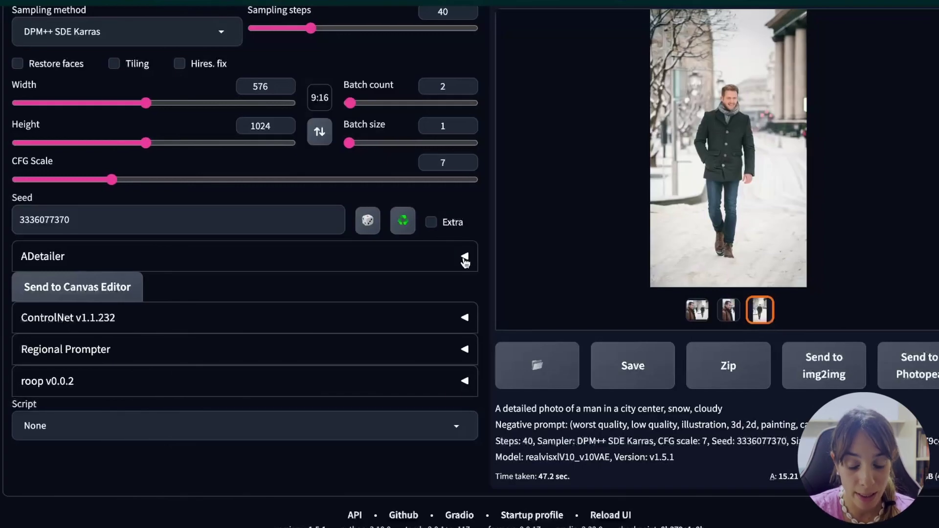
pyautogui.click(465, 262)
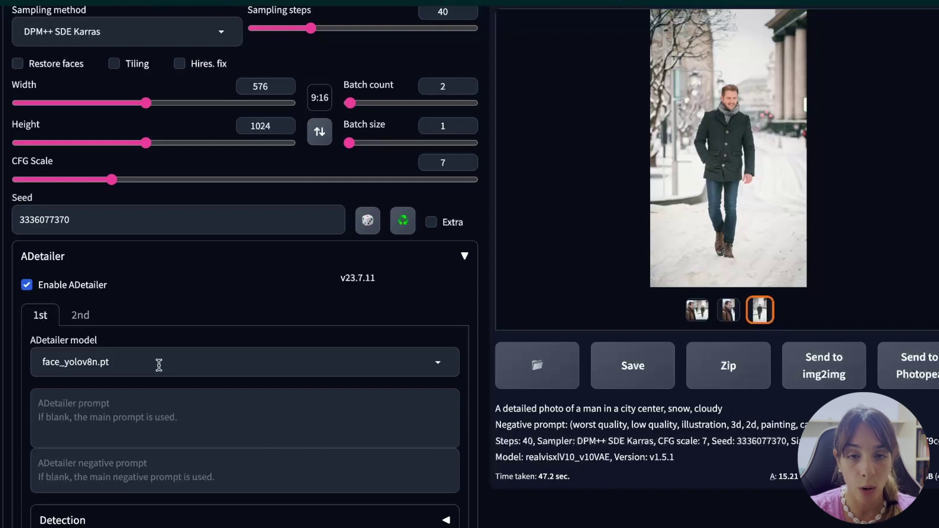
pyautogui.click(87, 318)
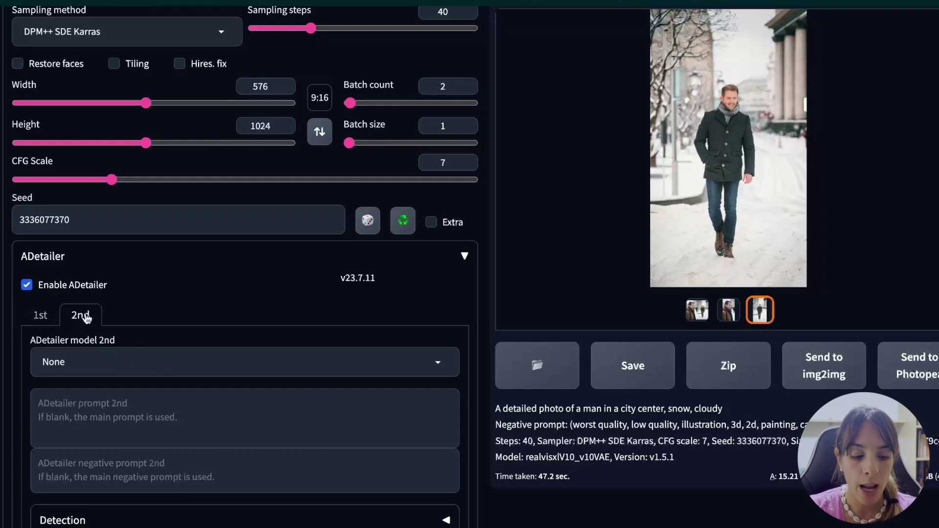
pyautogui.click(64, 366)
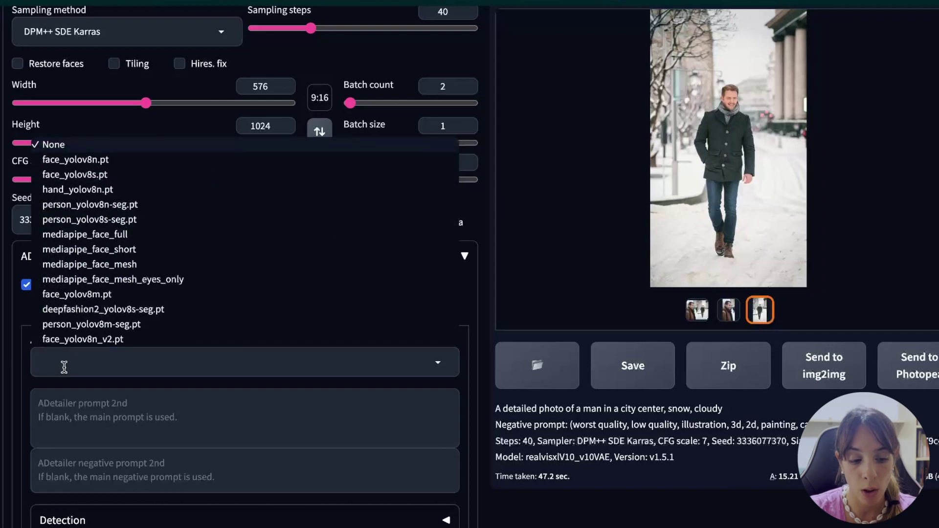
pyautogui.click(91, 190)
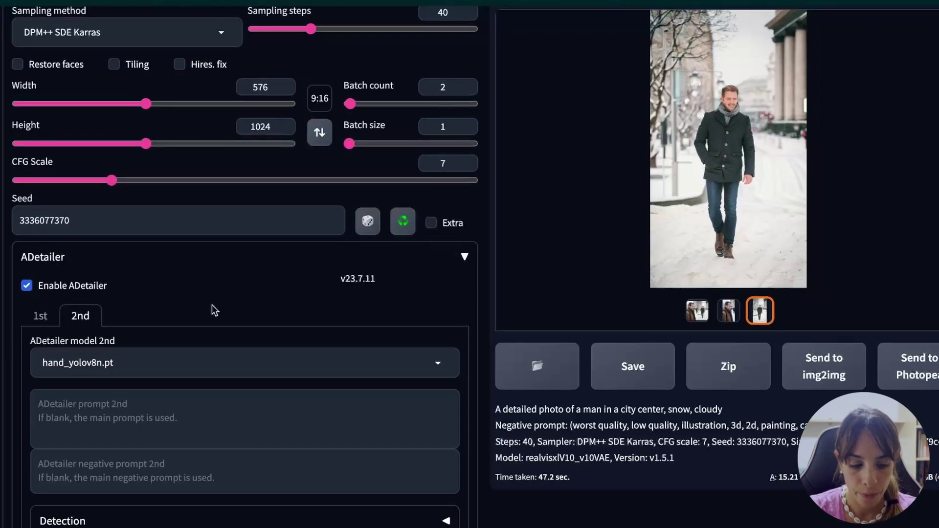
pyautogui.scroll(5, 468, 334)
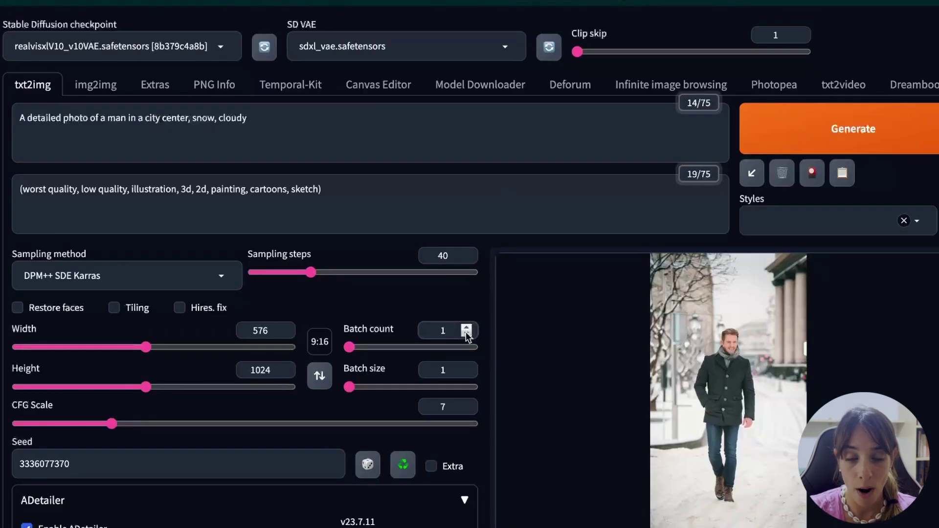
pyautogui.scroll(1, 531, 242)
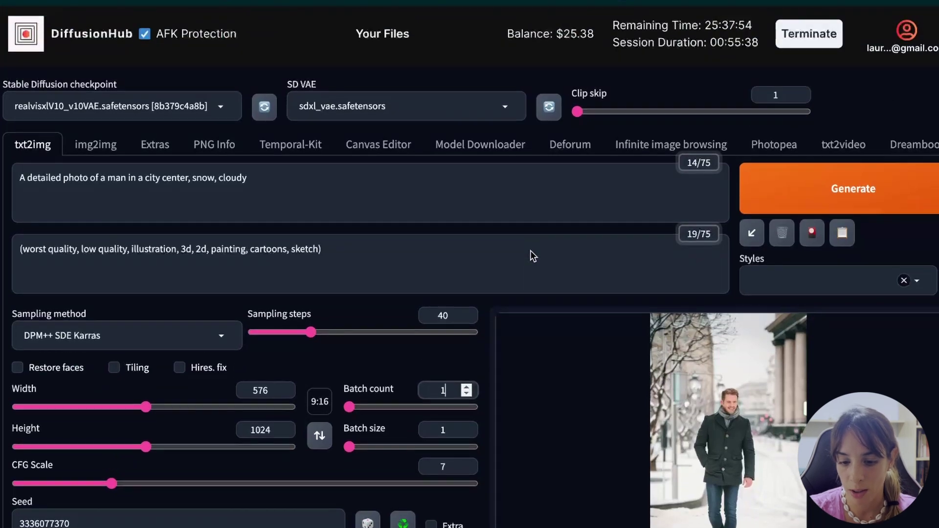
pyautogui.click(797, 188)
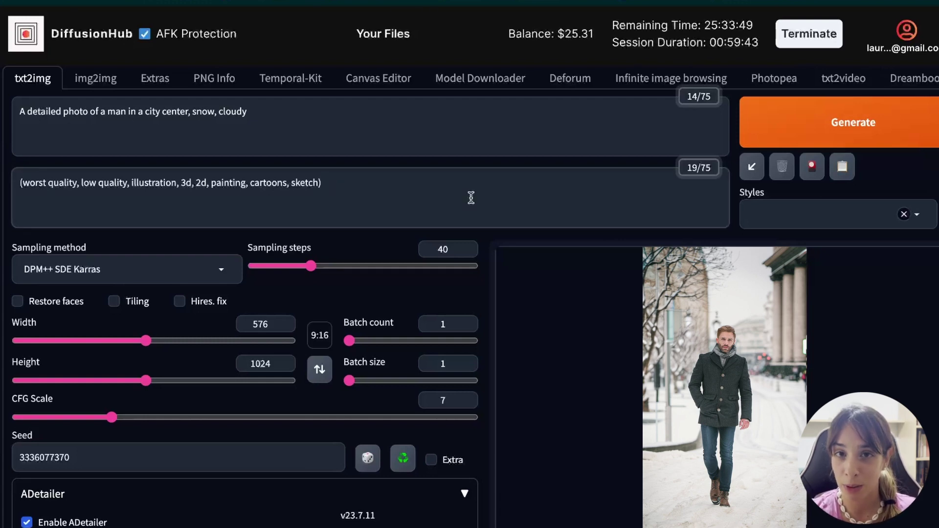
# Open the saved output files page holding the ADetailer-refined snowy city portrait.
pyautogui.click(397, 39)
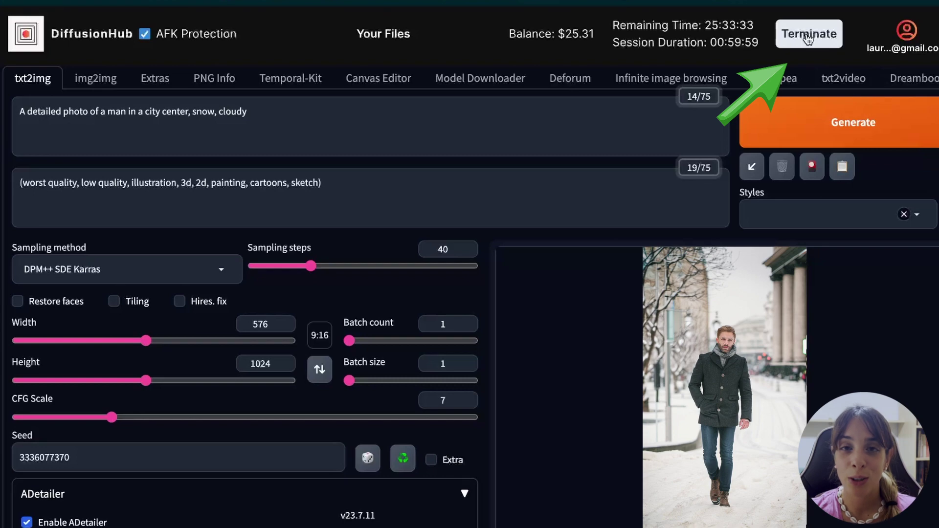
# Use Terminate in the DiffusionHub header to bring up the Close your session confirmation.
pyautogui.click(807, 37)
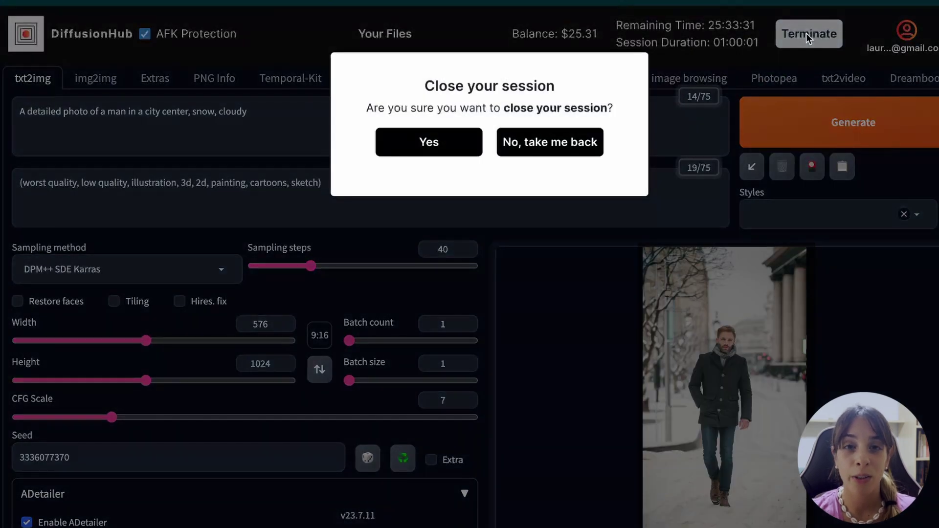